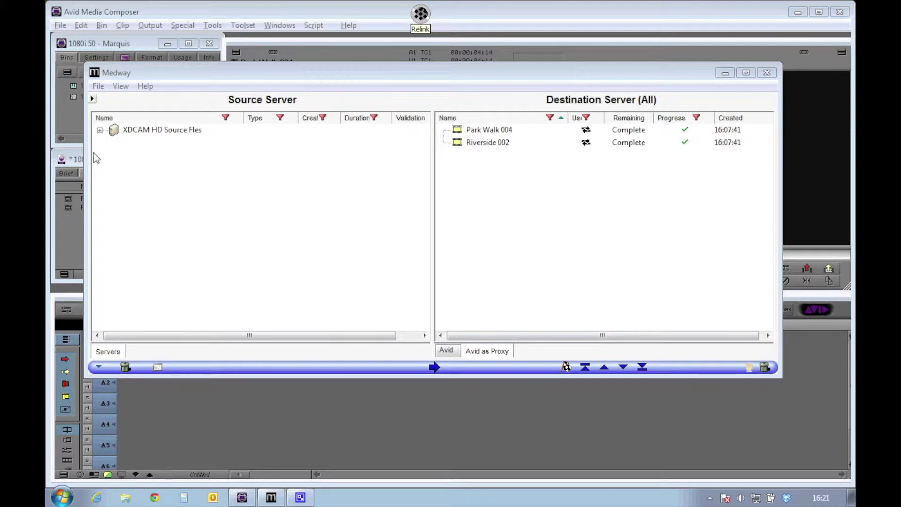
Queue Veranda 405 from the XDCAM HD source folder onto the Destination Server pane
left_click(100, 131)
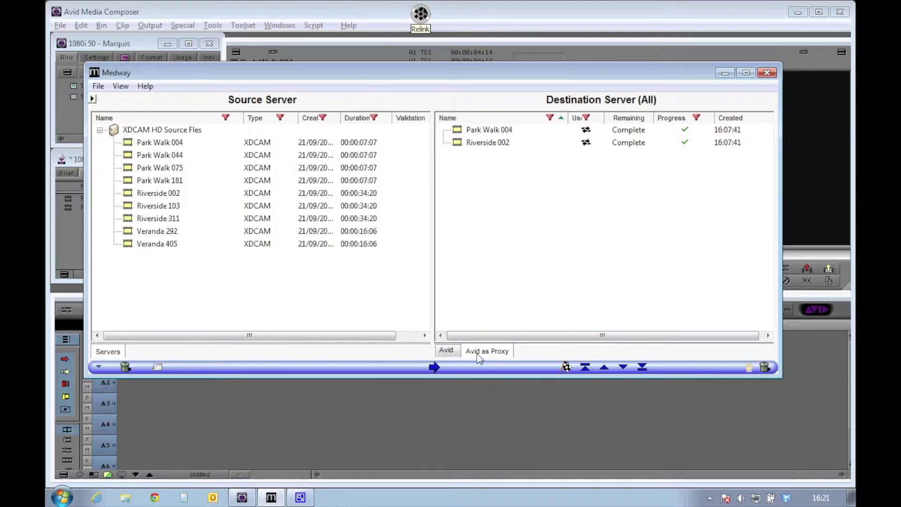
left_click(148, 244)
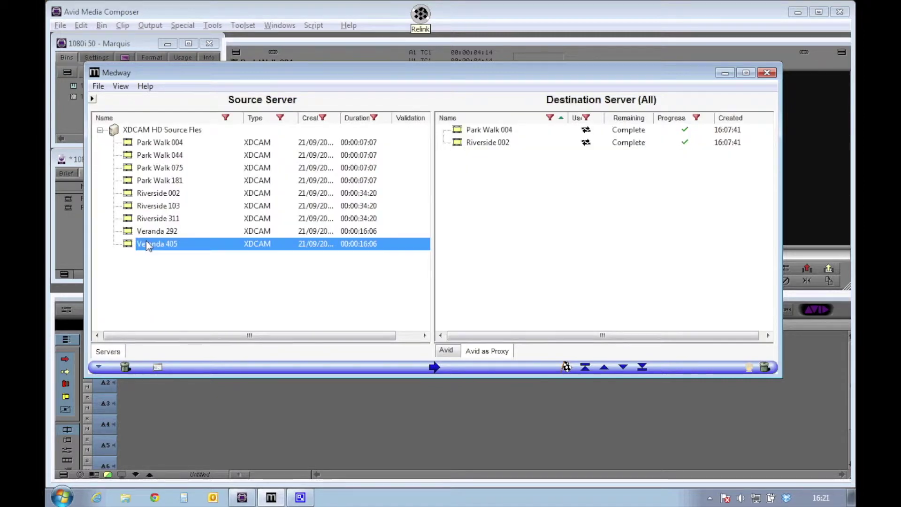
left_click_drag(147, 245, 546, 265)
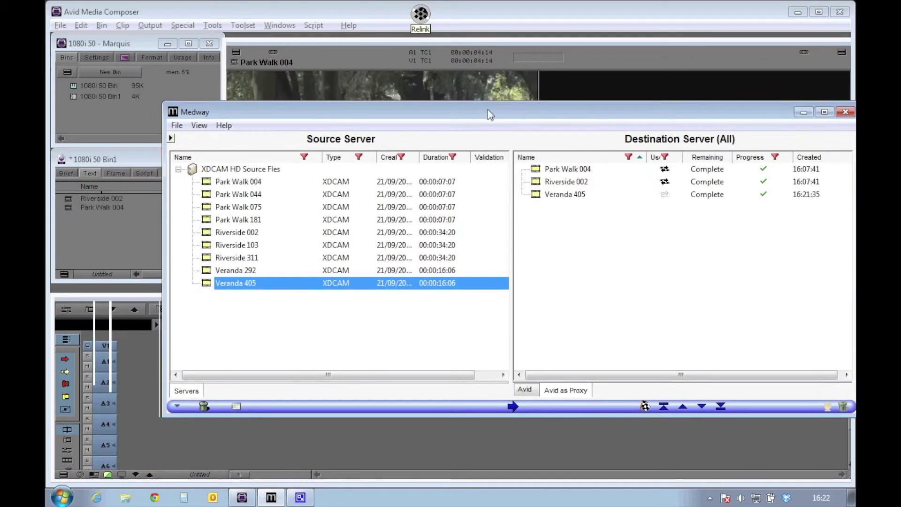
Bring the transferred Veranda 405 proxy clip into the Avid bin and load it in the source monitor
left_click(556, 195)
left_click_drag(557, 196, 90, 230)
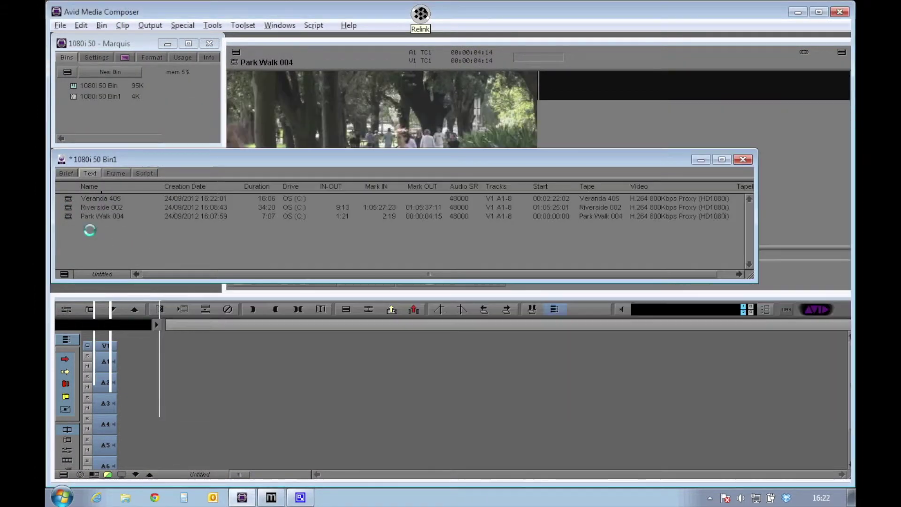
left_click_drag(68, 199, 357, 167)
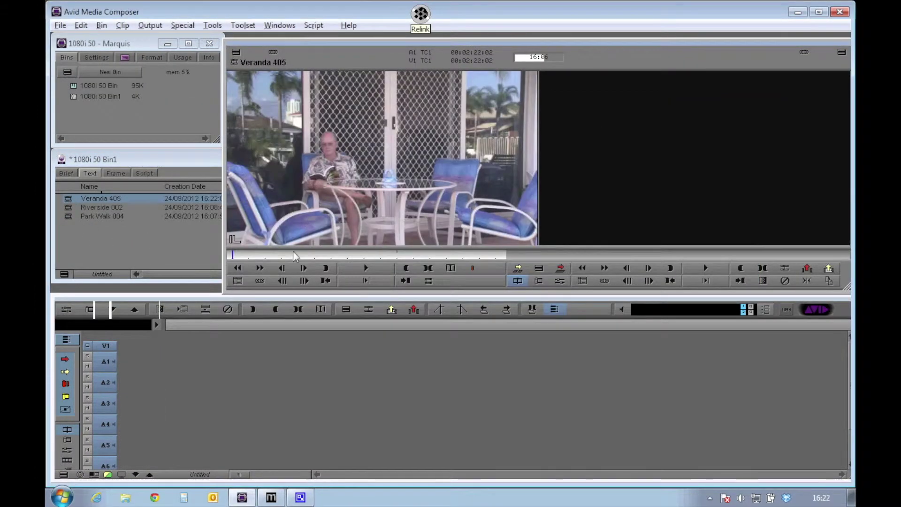
Create a new empty sequence in the bin named Relink Seq
left_click(146, 160)
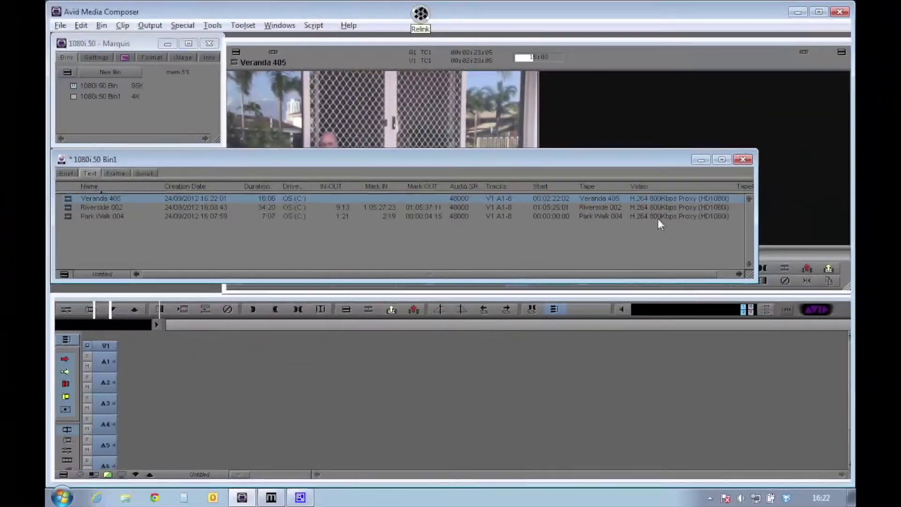
right_click(92, 239)
left_click(97, 242)
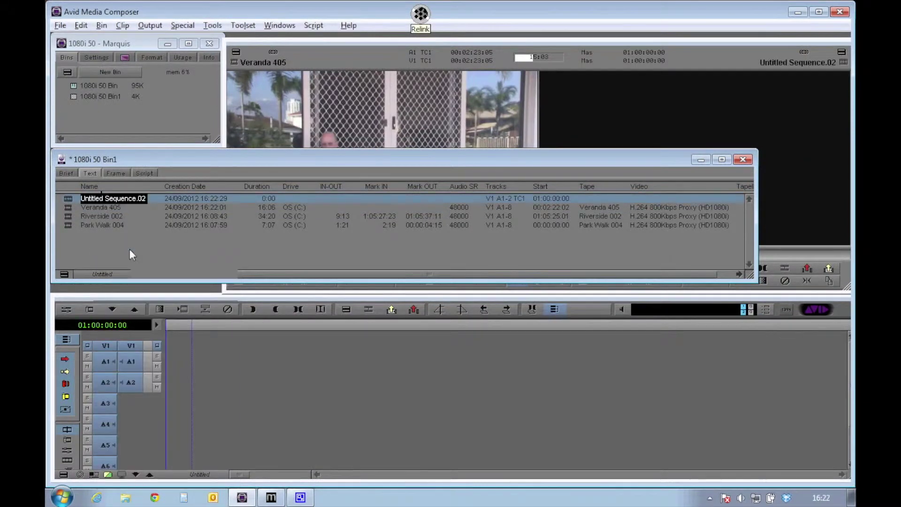
type("Relink DSeq")
key("Return")
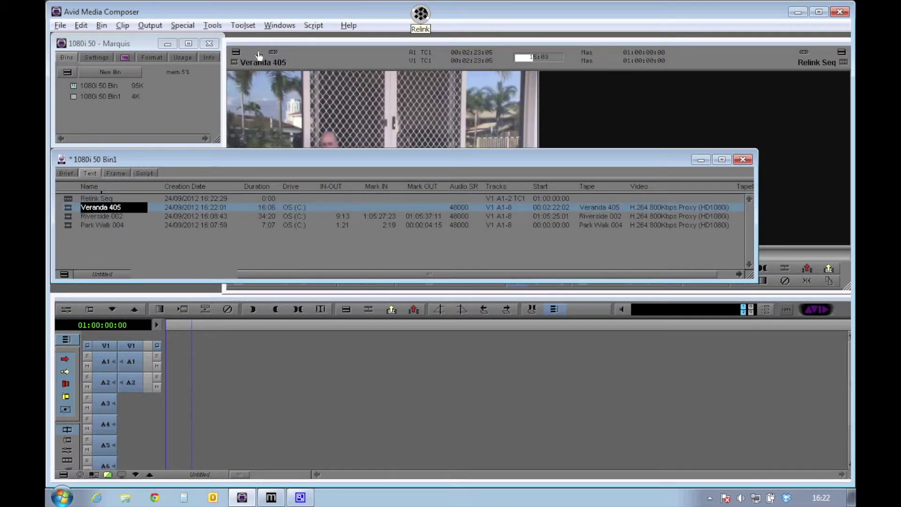
Mark in and out points on Veranda 405 and splice it into the sequence
left_click(324, 41)
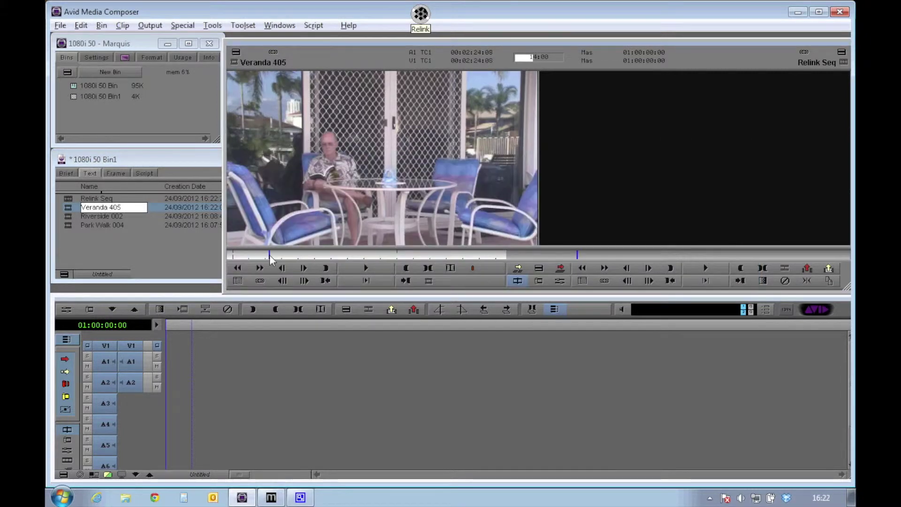
left_click(354, 254)
key("o")
key("v")
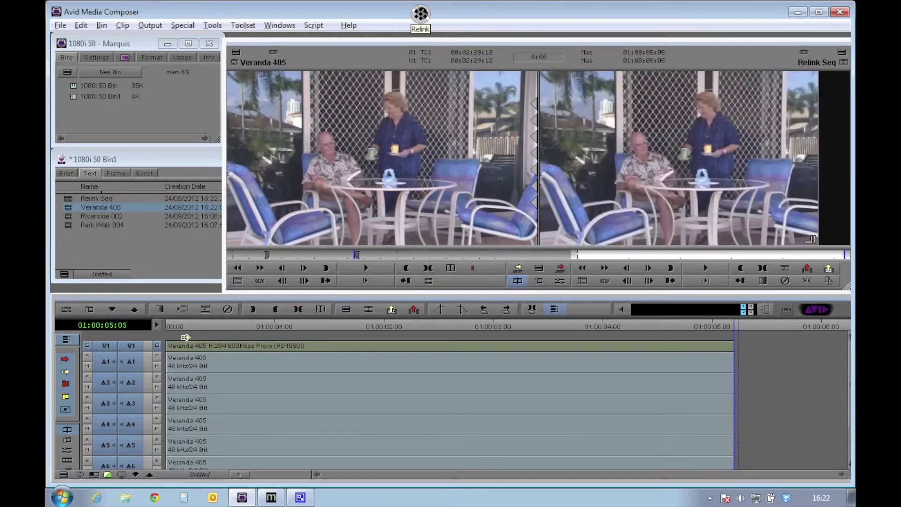
Mark a section of Riverside 002 and splice it into the sequence at 02:12
left_click_drag(68, 216, 336, 141)
left_click(293, 255)
key("i")
left_click(382, 254)
key("o")
left_click(421, 323)
key("v")
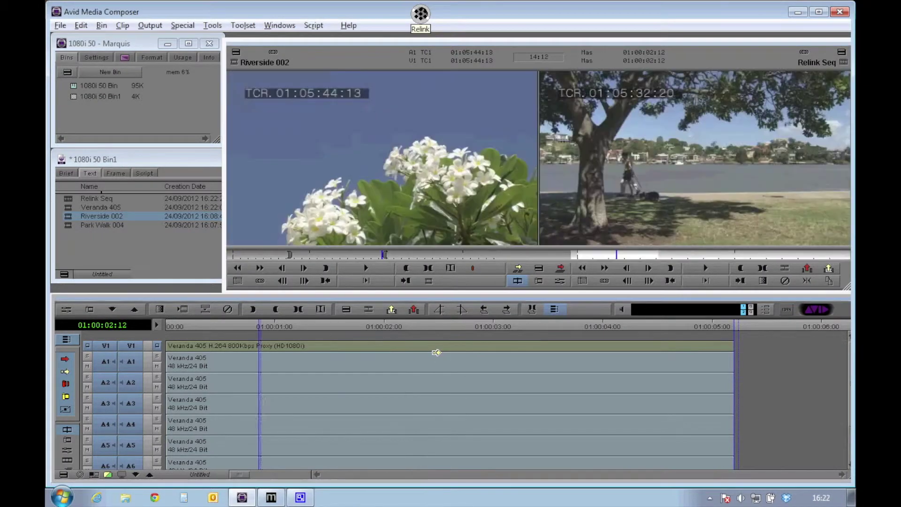
Mark an in point on Park Walk 004 and drag that section onto the sequence end
left_click_drag(65, 226, 331, 136)
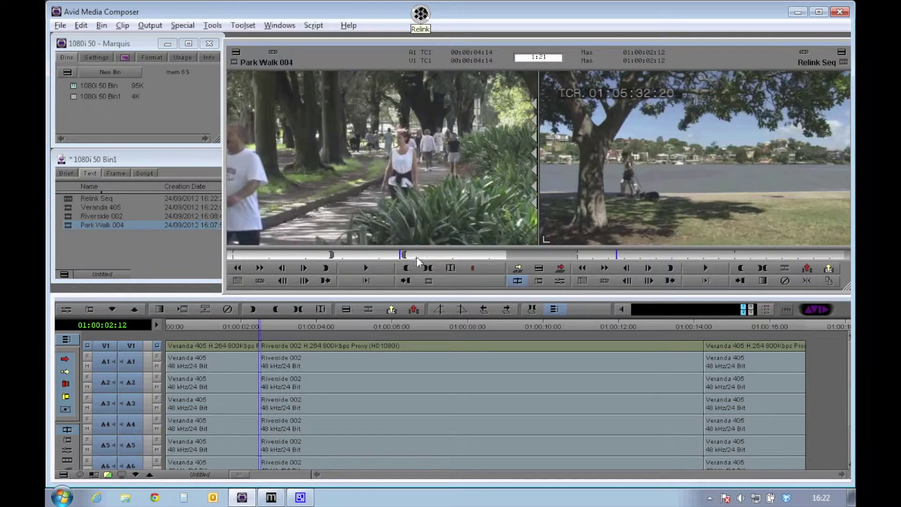
left_click(437, 254)
left_click(292, 255)
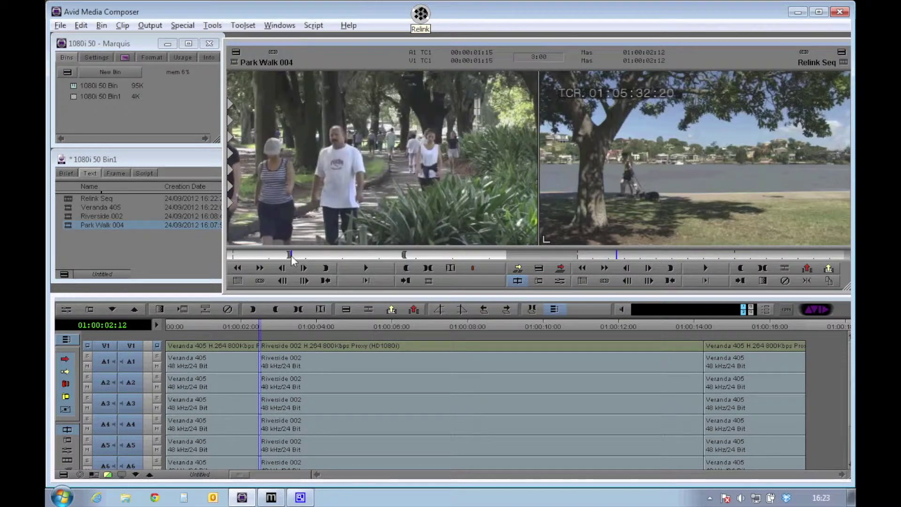
key("i")
left_click(392, 254)
left_click_drag(381, 221, 800, 393)
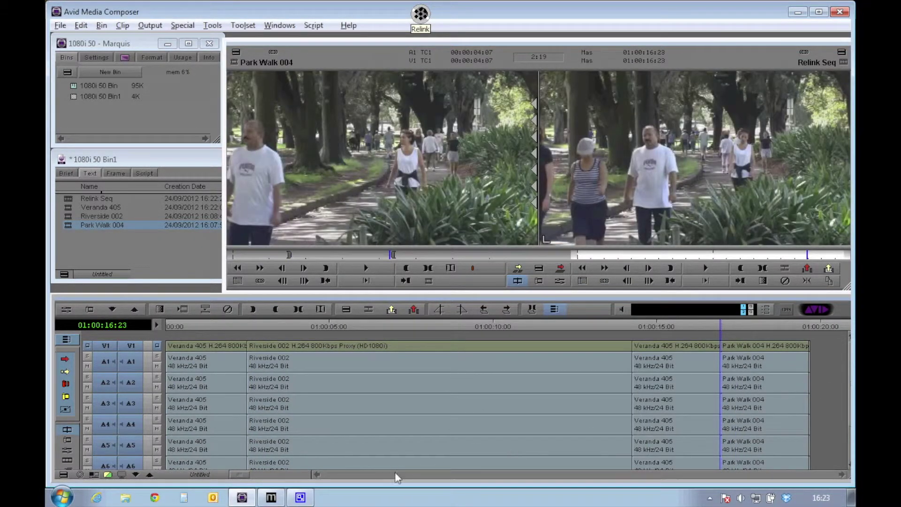
Apply a Dissolve from the Effect Palette to the Veranda 405–Riverside 002 cut, then select Relink Seq
left_click(213, 25)
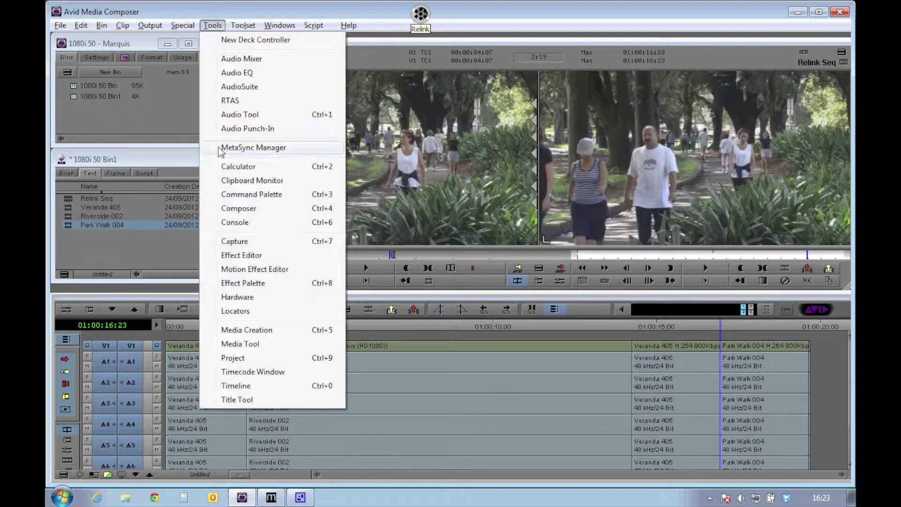
left_click(234, 284)
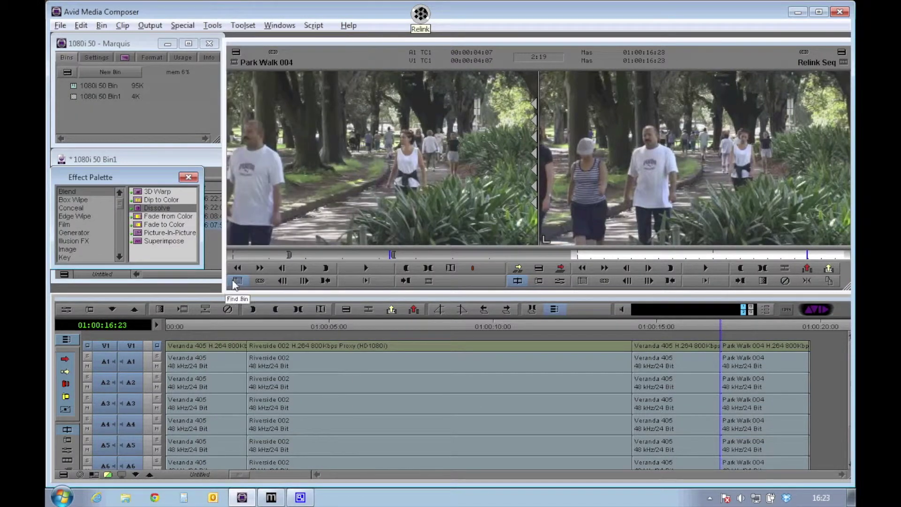
left_click(247, 347)
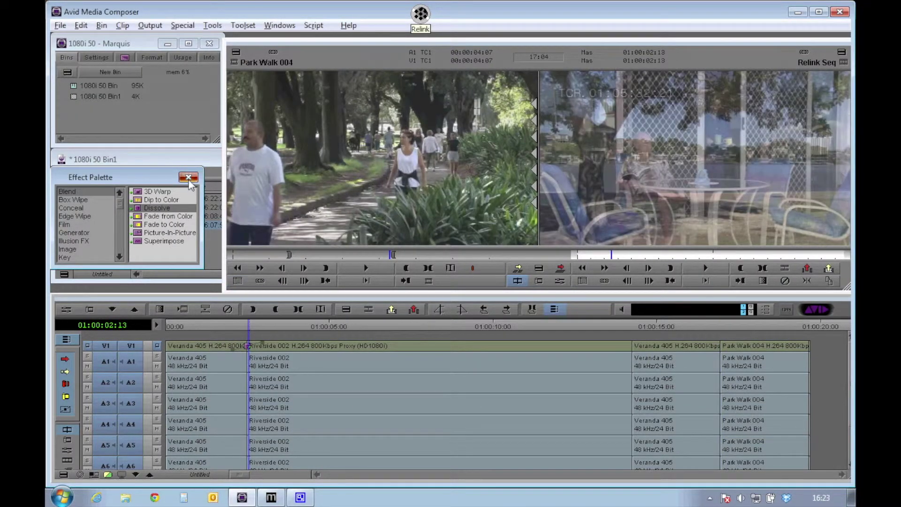
left_click(188, 177)
left_click(66, 201)
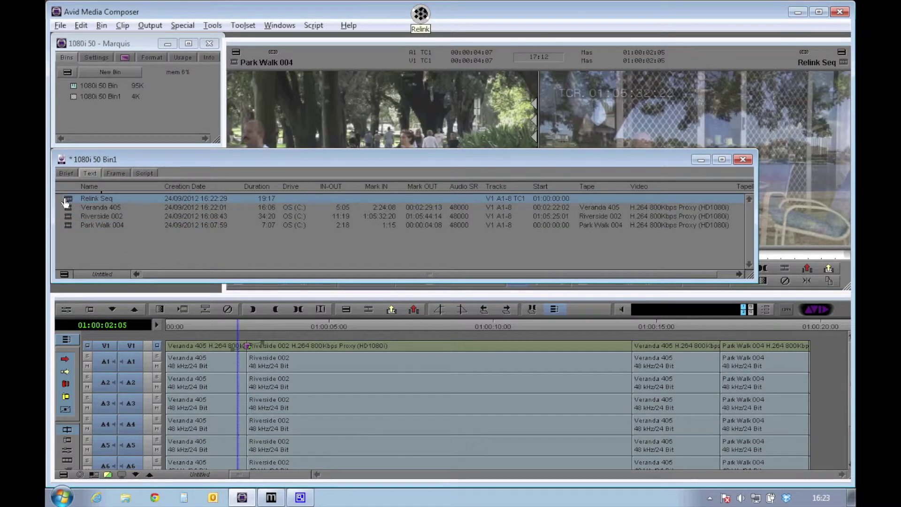
Drag Relink Seq onto the Relink icon to create Relink Seq.Exported.01, then switch to Medway
left_click(424, 17)
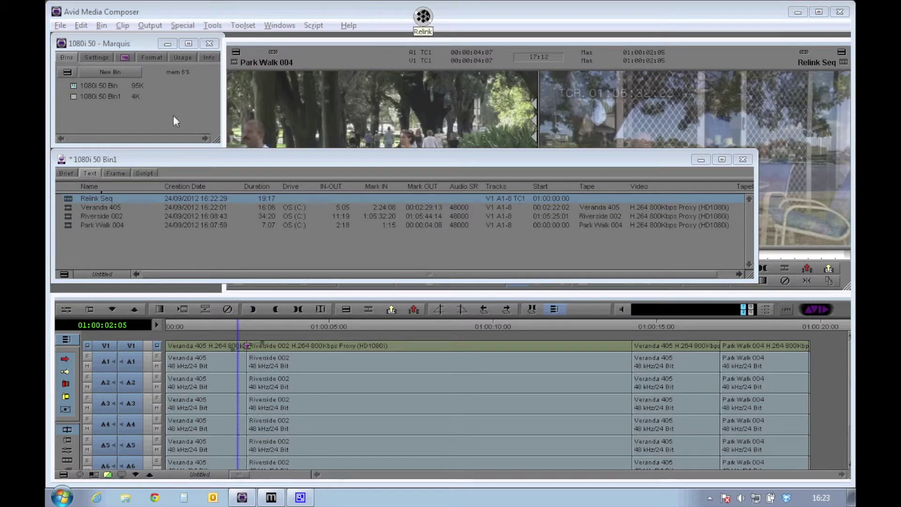
left_click(73, 199)
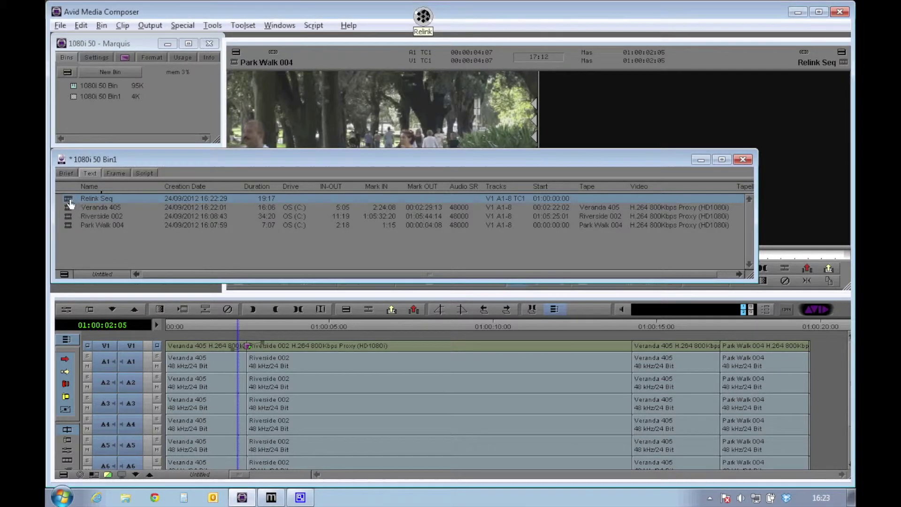
left_click_drag(68, 204, 424, 27)
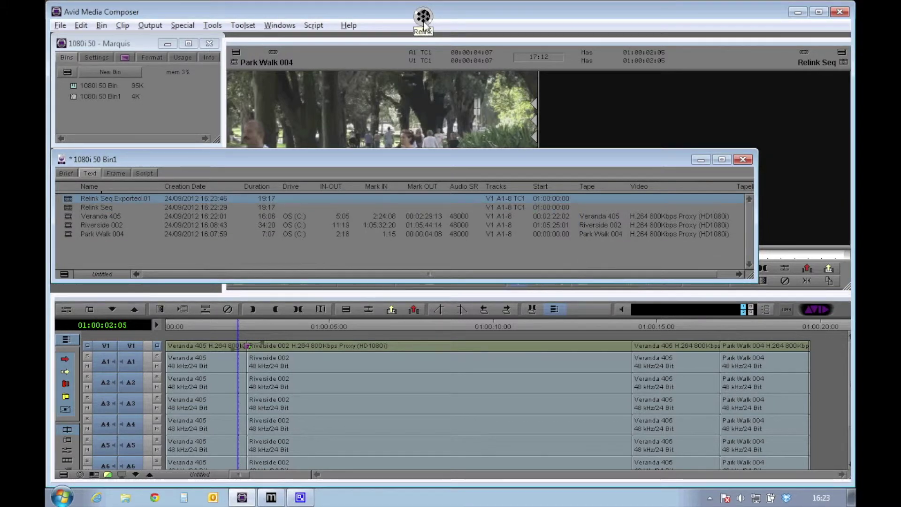
left_click(272, 497)
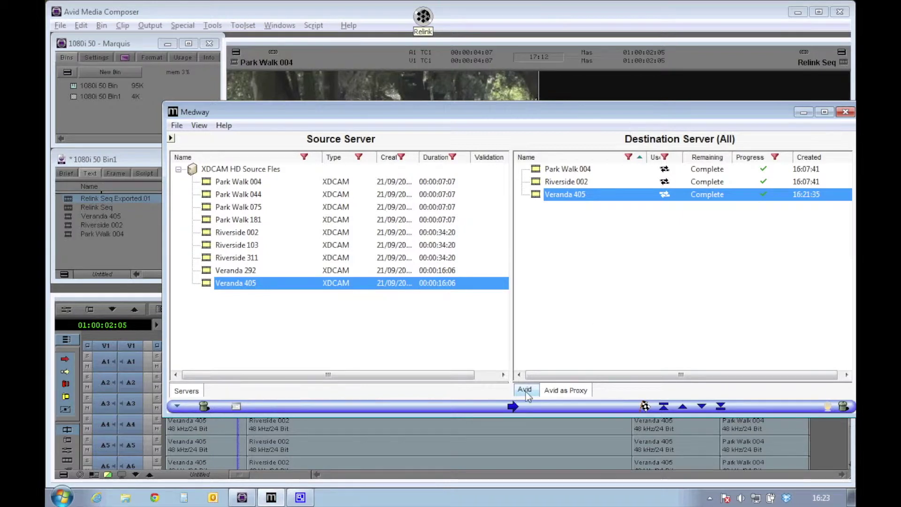
Watch the three Relink Seq XDCAM clips finish on the Avid tab and send the completed transfer to Avid
left_click(525, 390)
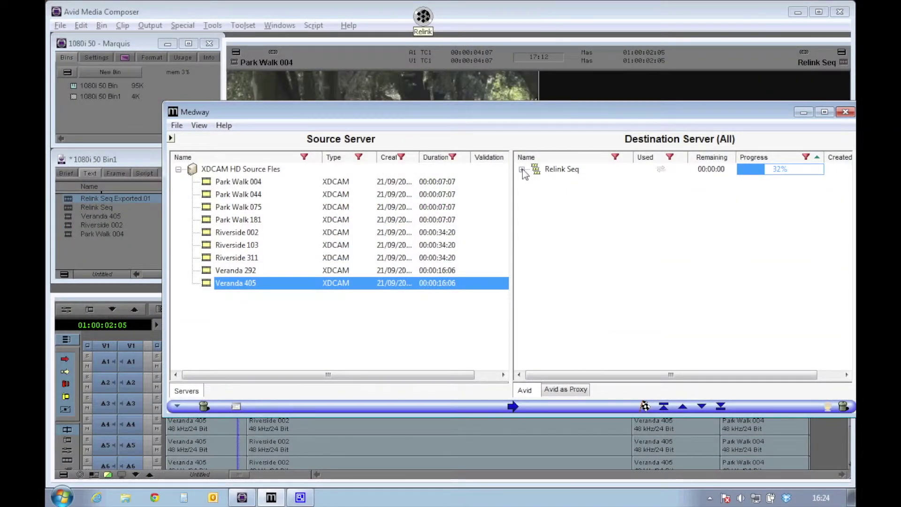
left_click(522, 170)
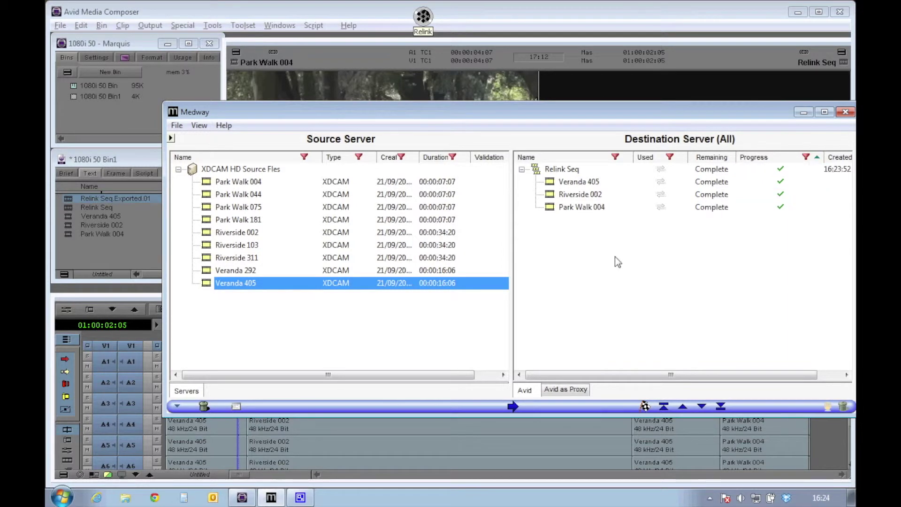
left_click(561, 171)
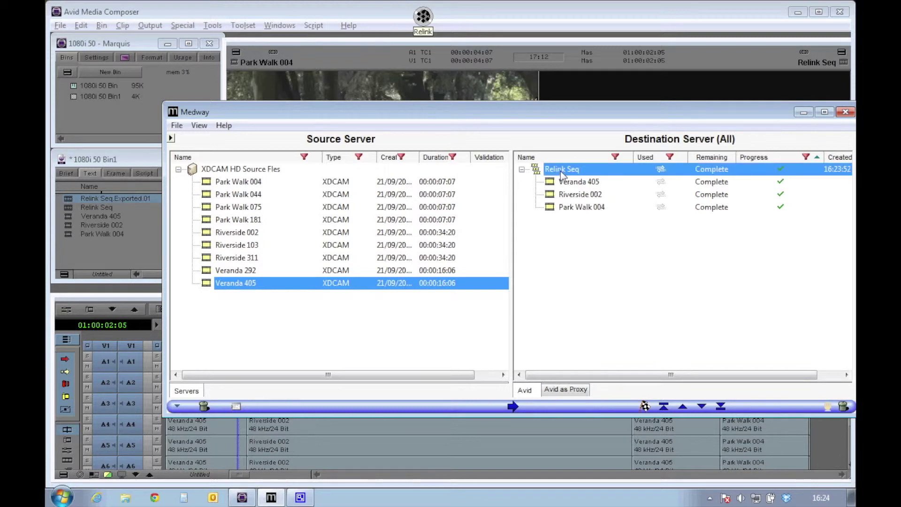
left_click_drag(561, 174, 586, 179)
left_click(78, 254)
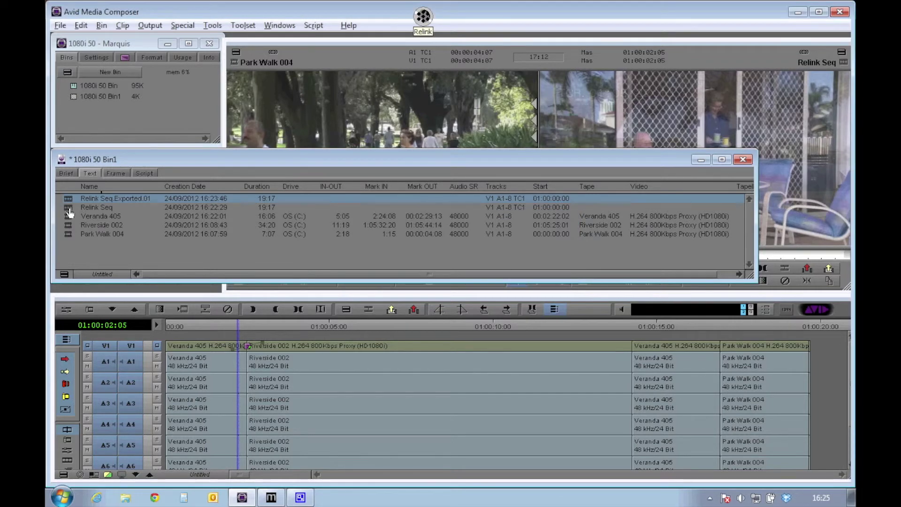
Relink Relink Seq to Any video format, Specific Resolution, XDCAM HD 50Mbits MXF
left_click(69, 210)
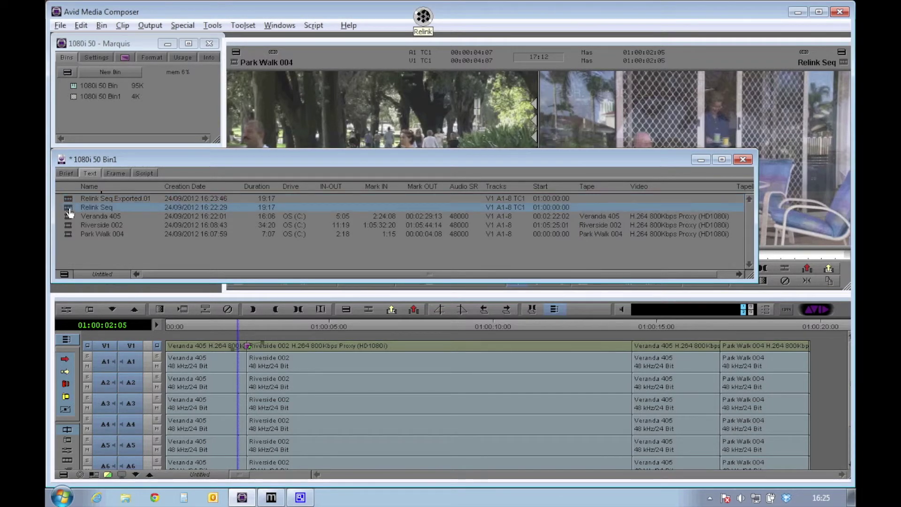
right_click(70, 213)
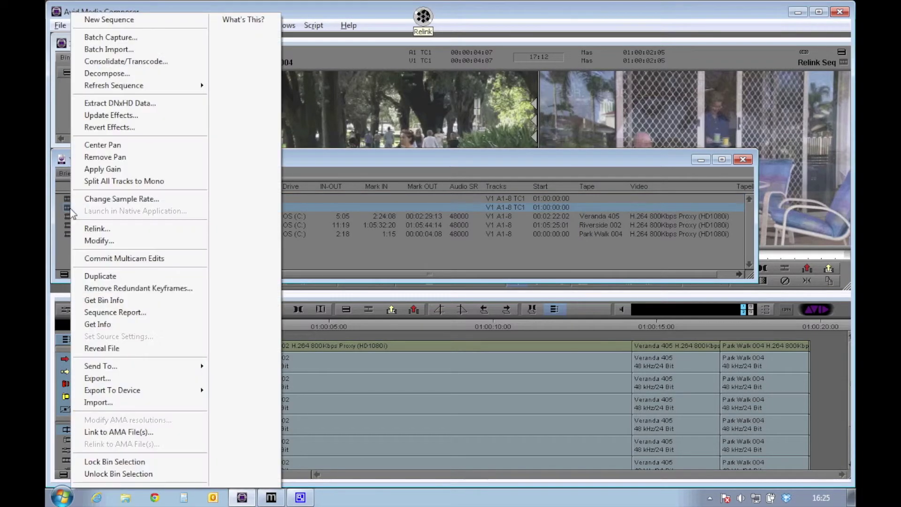
left_click(94, 227)
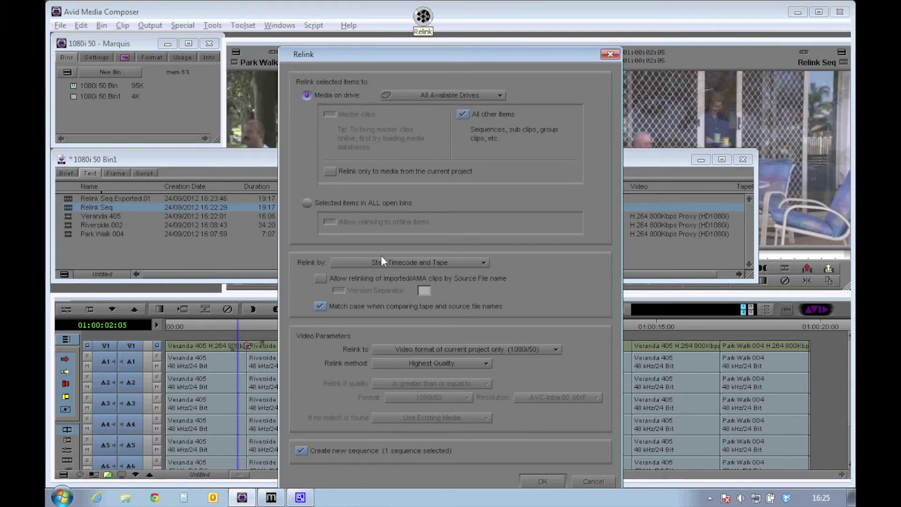
left_click(437, 350)
left_click(441, 401)
left_click(437, 363)
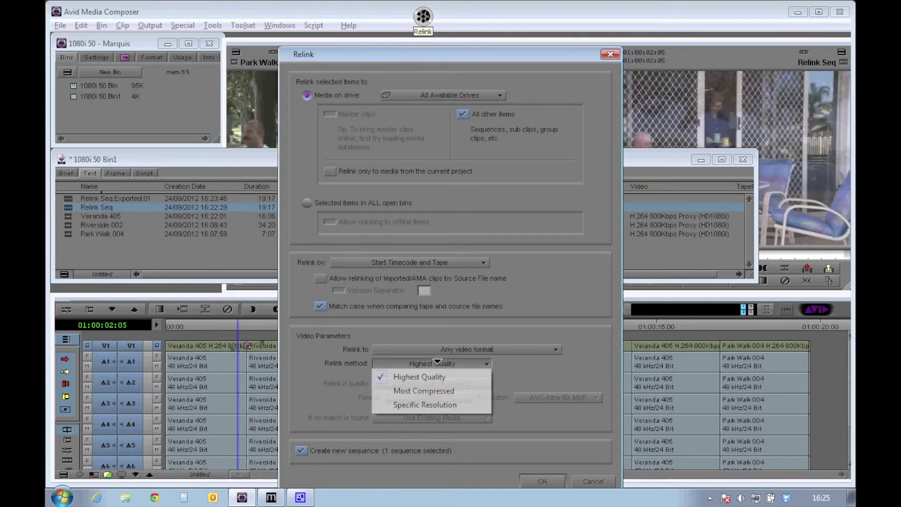
left_click(442, 403)
left_click(566, 399)
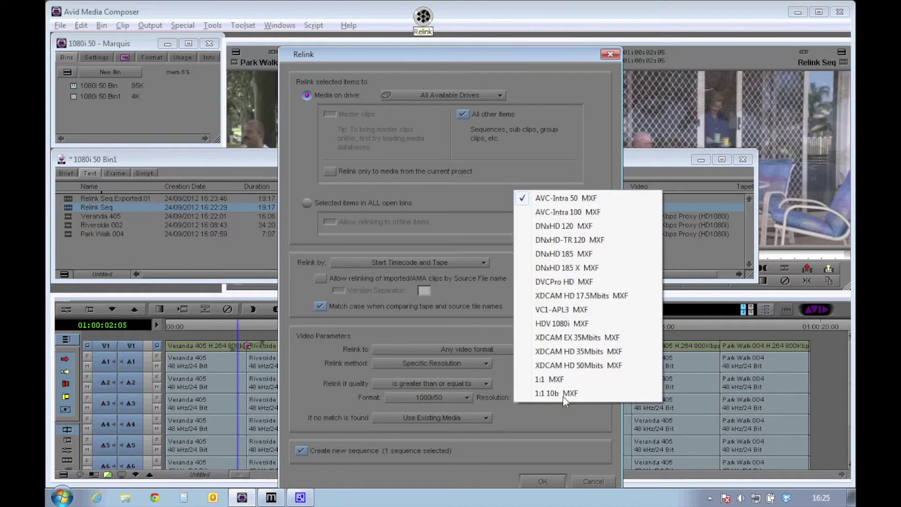
left_click(578, 366)
left_click(543, 481)
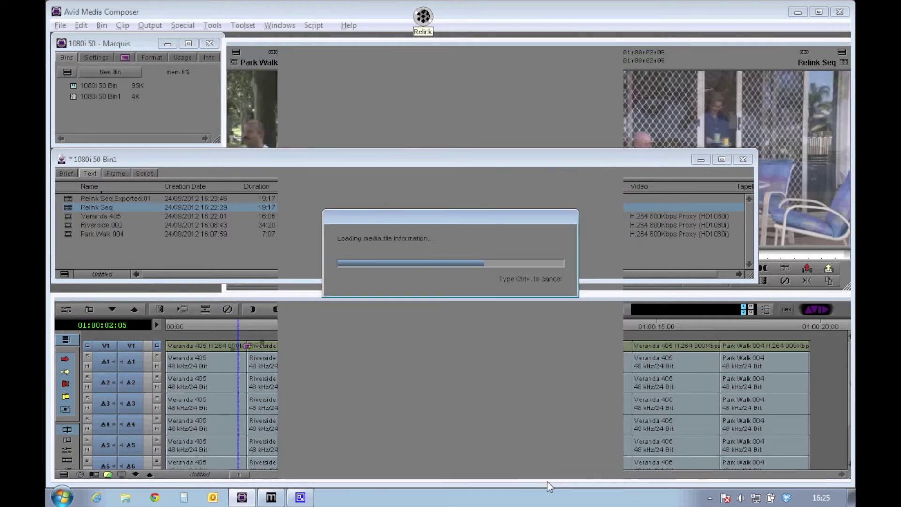
Select Relink Seq.Relinked.01 and view its frame at 01:00:02:07
left_click(69, 201)
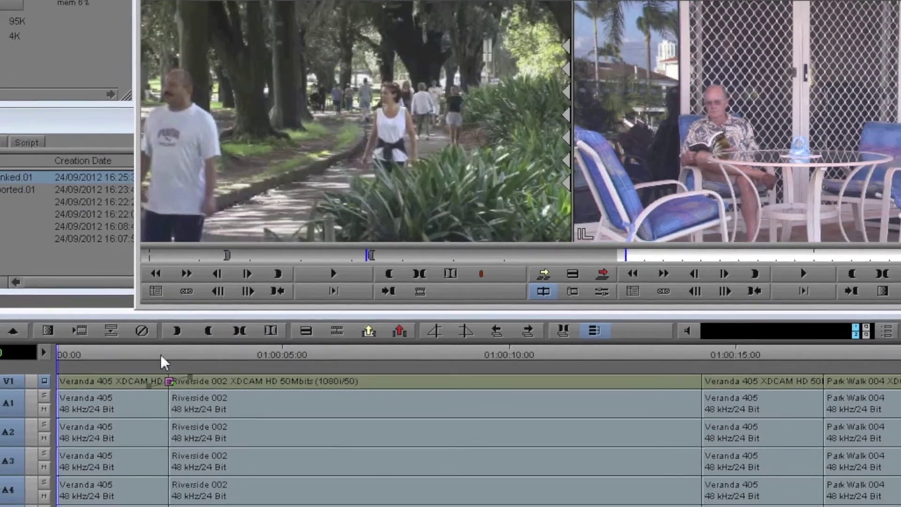
left_click(160, 354)
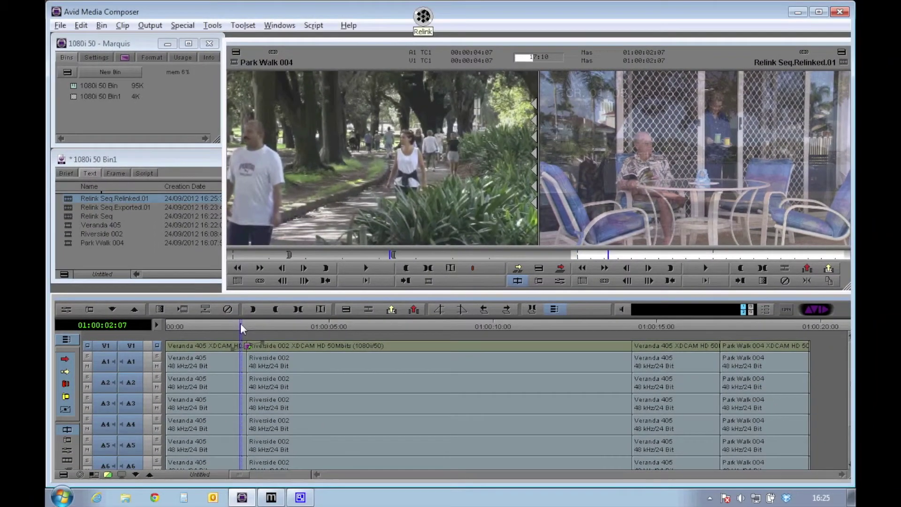